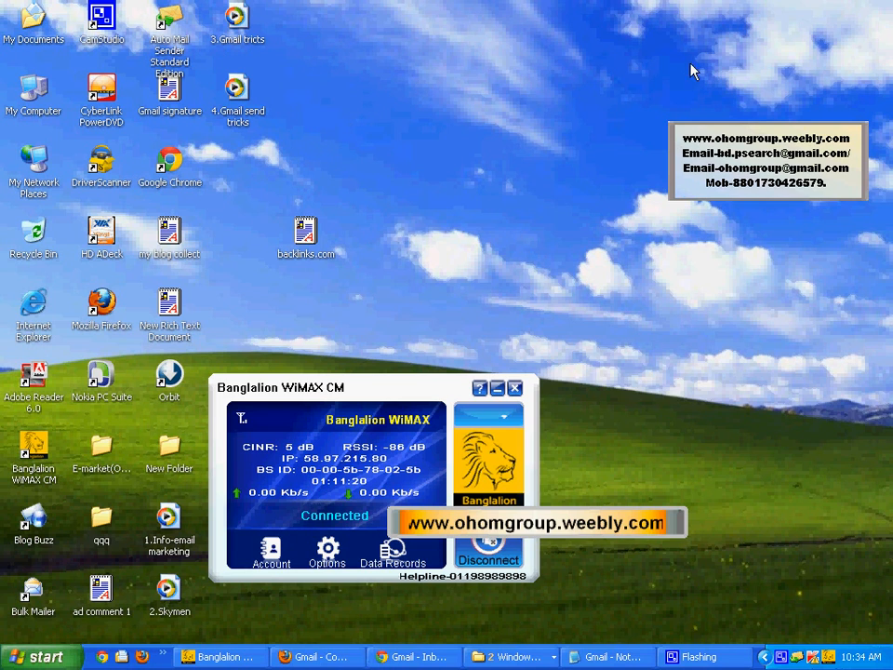
- Open Auto Mail Sender Standard Edition from the desktop
{"action": "left_click", "coordinate": [174, 59]}
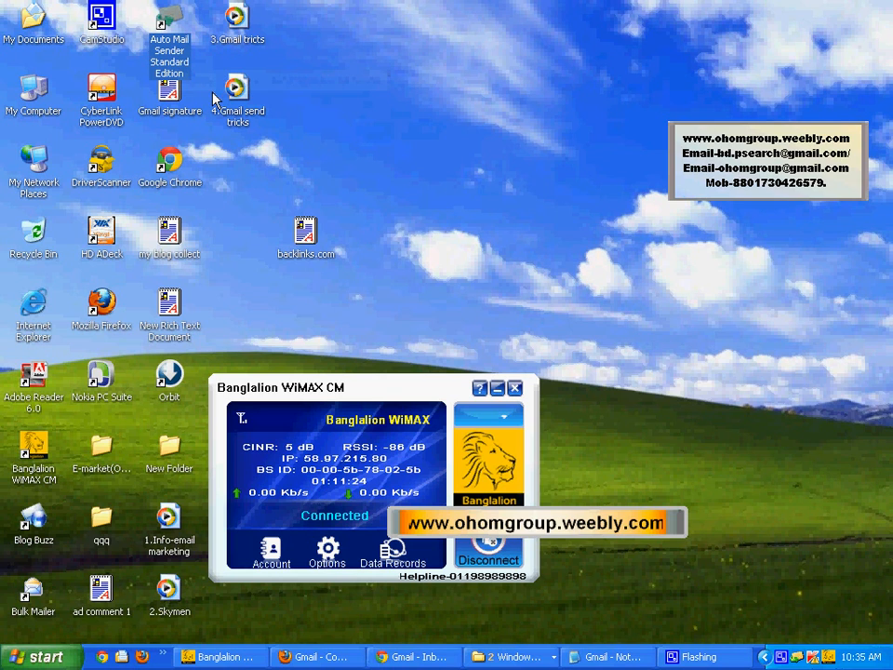
{"action": "left_click", "coordinate": [30, 617]}
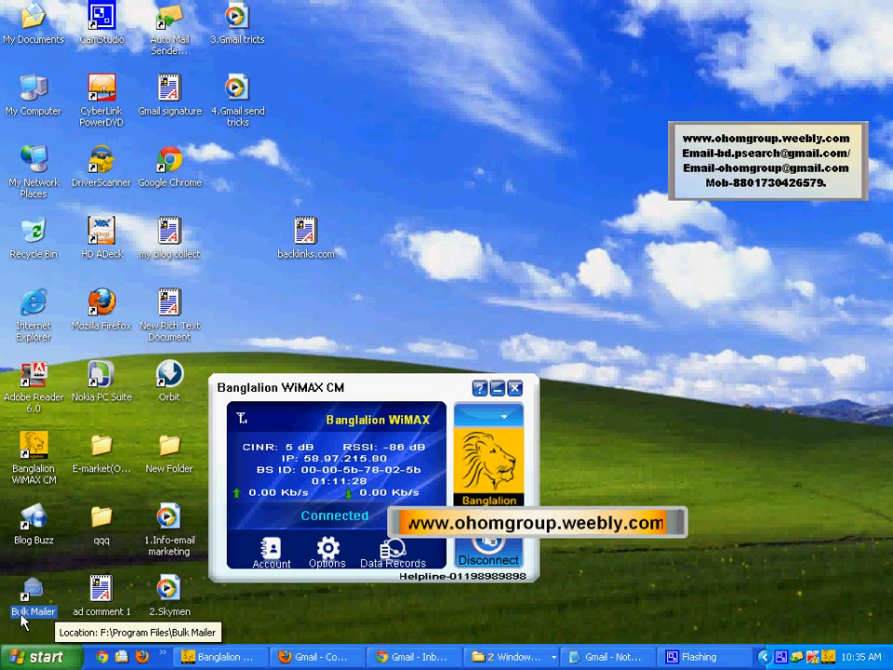
{"action": "left_click", "coordinate": [494, 146]}
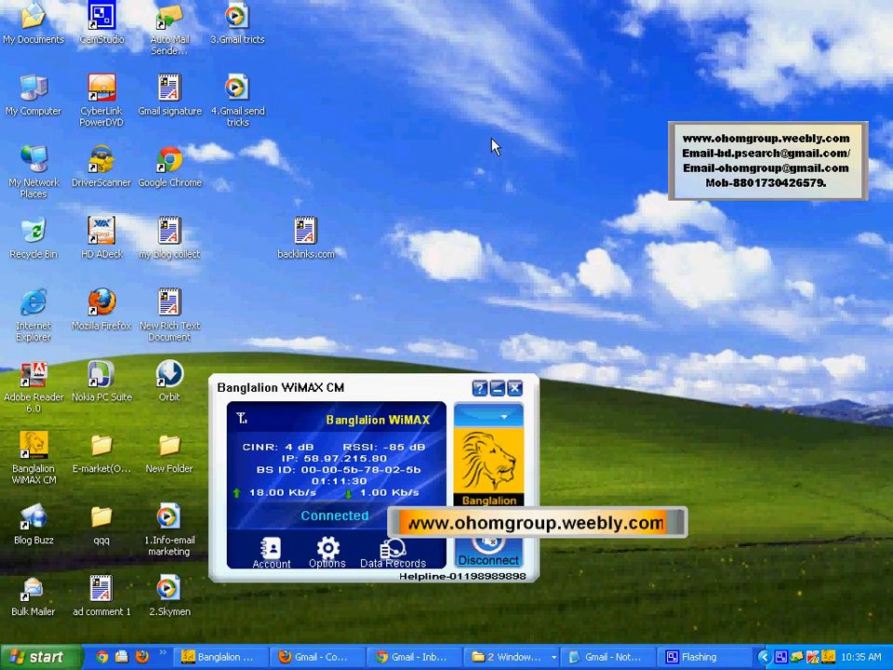
{"action": "left_click", "coordinate": [170, 51]}
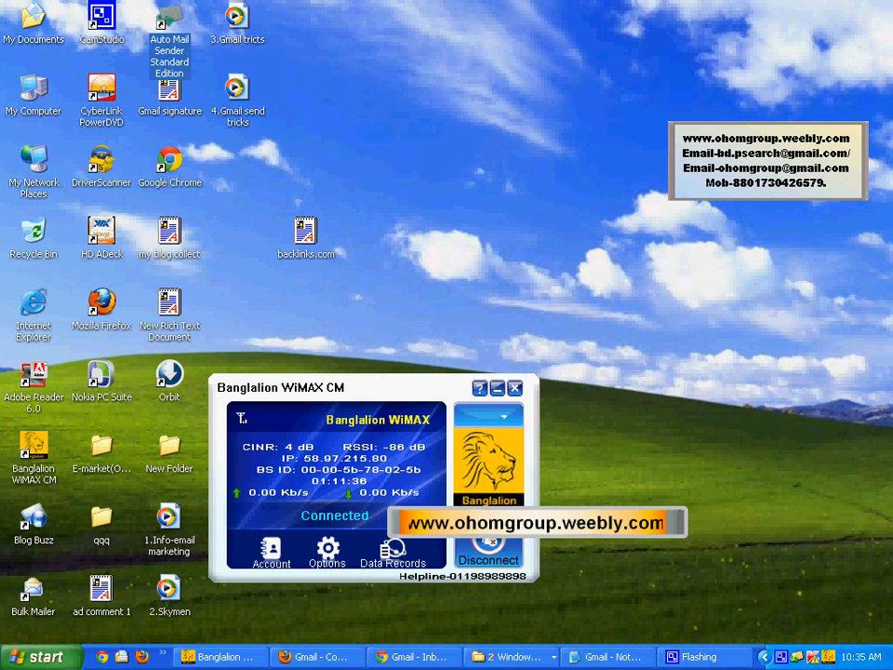
{"action": "left_click", "coordinate": [797, 659]}
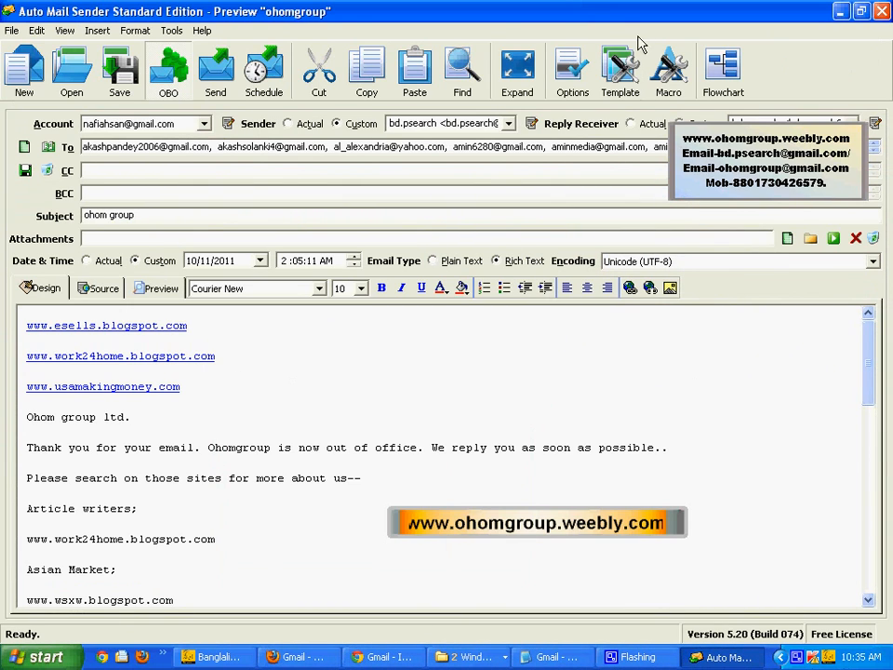
- Open the smtp.gmail.com account in the options, examine its server, port and user settings, and save them unchanged
{"action": "left_click", "coordinate": [574, 97]}
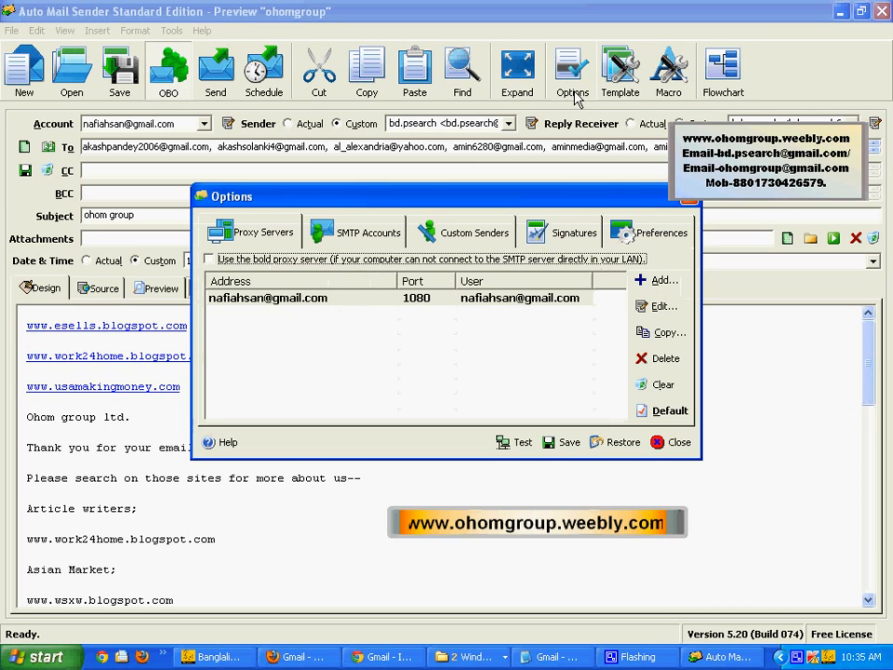
{"action": "left_click", "coordinate": [354, 240]}
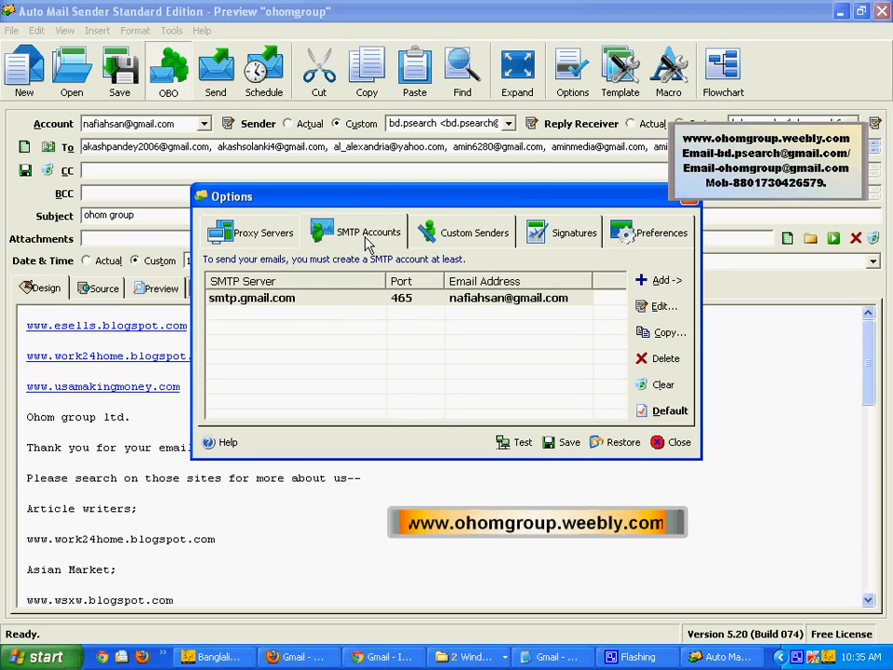
{"action": "left_click", "coordinate": [366, 304]}
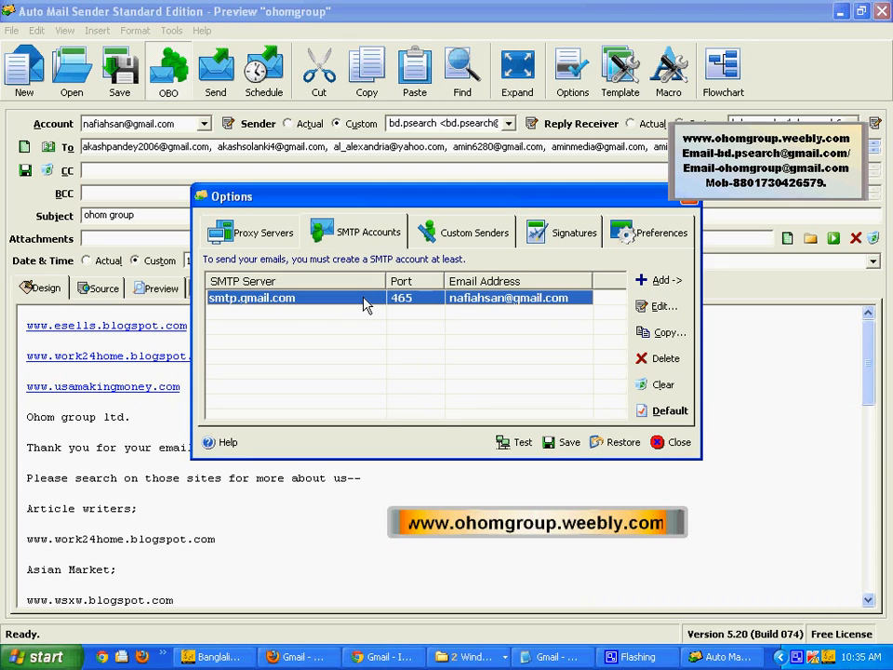
{"action": "double_click", "coordinate": [365, 304]}
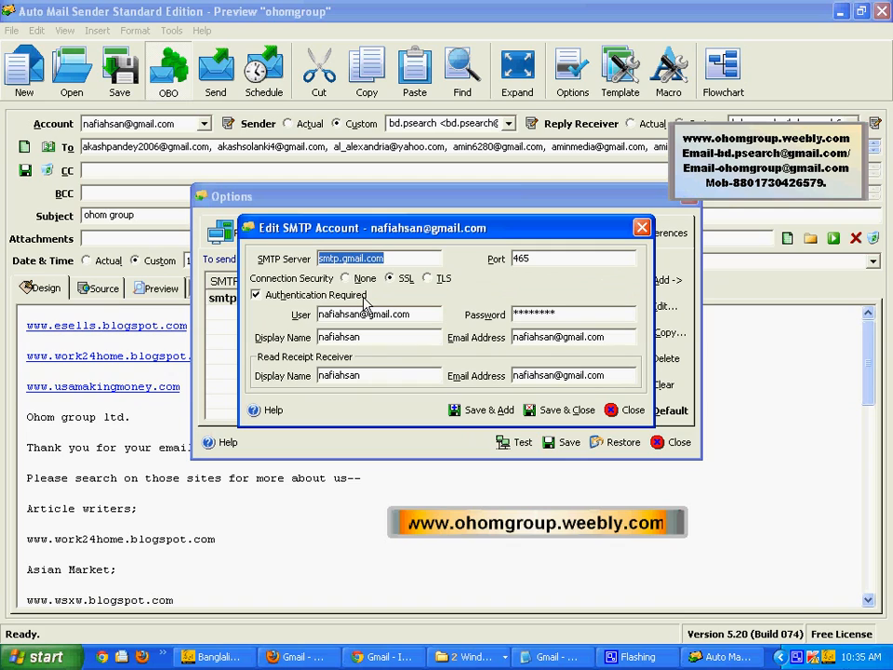
{"action": "left_click", "coordinate": [338, 263]}
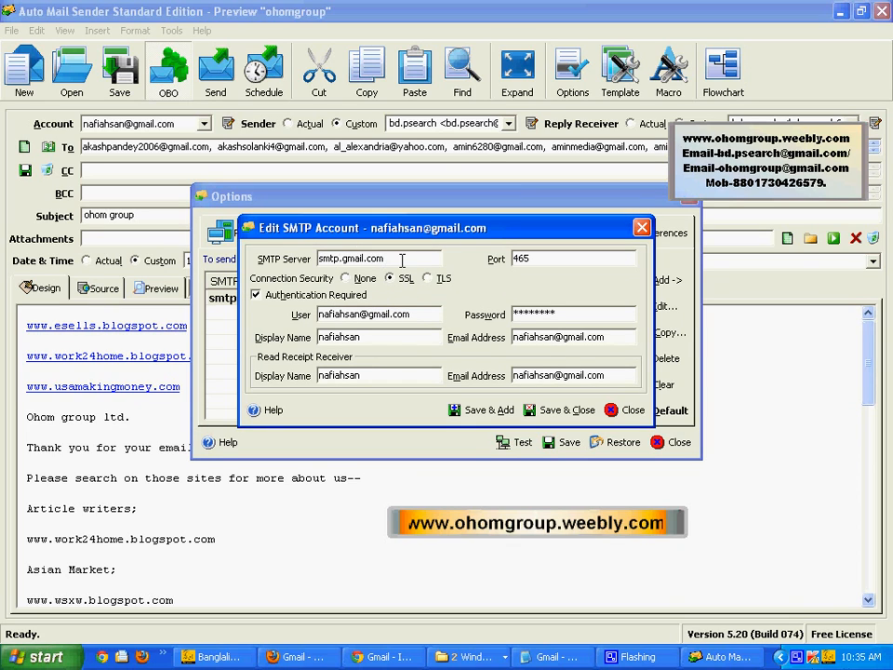
{"action": "left_click_drag", "start_coordinate": [513, 258], "coordinate": [545, 256]}
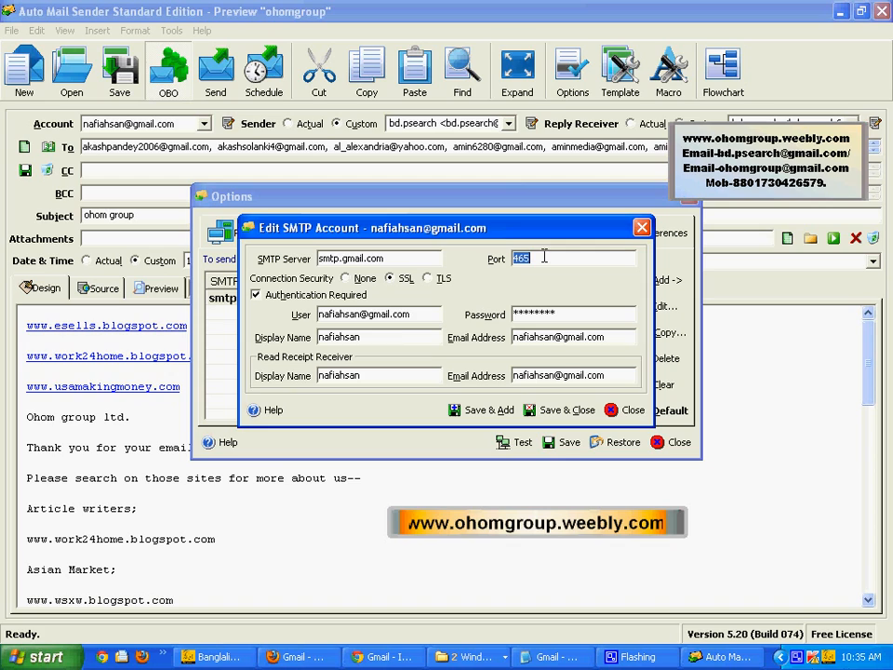
{"action": "left_click_drag", "start_coordinate": [319, 316], "coordinate": [349, 318]}
{"action": "left_click", "coordinate": [372, 314]}
{"action": "left_click", "coordinate": [478, 416]}
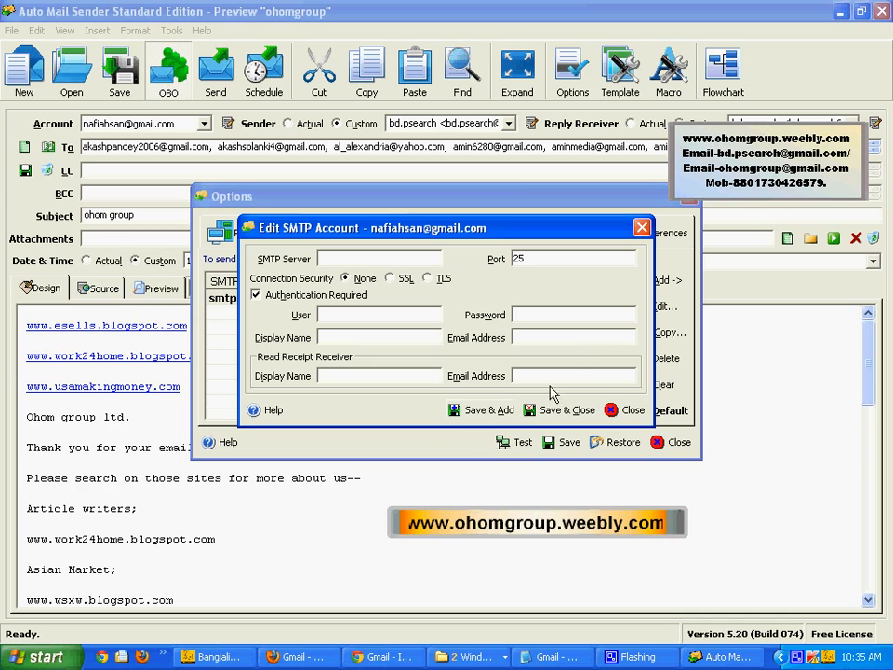
{"action": "left_click", "coordinate": [644, 226]}
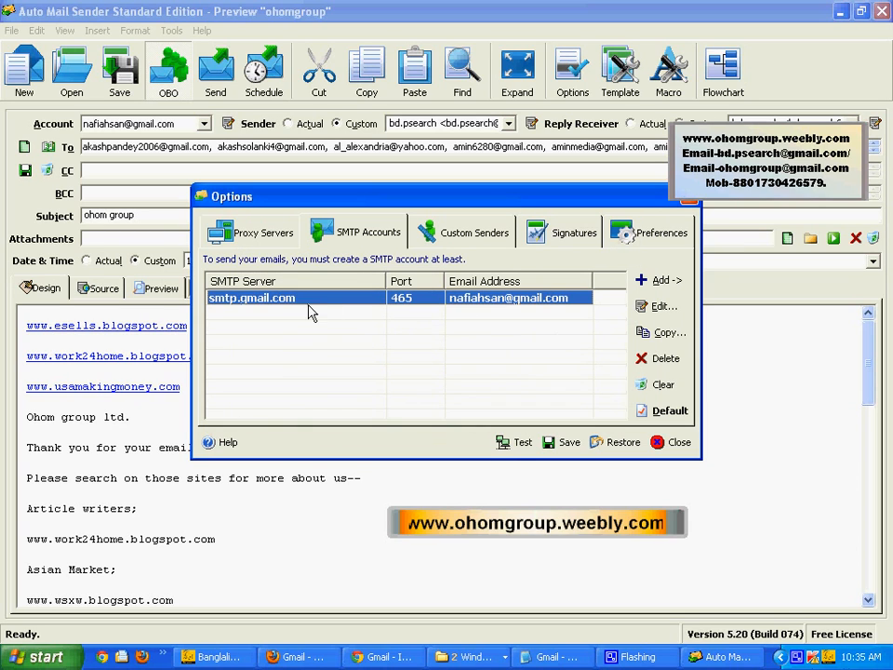
- Test the smtp.gmail.com account's connection to its server and close the options
{"action": "left_click", "coordinate": [363, 238]}
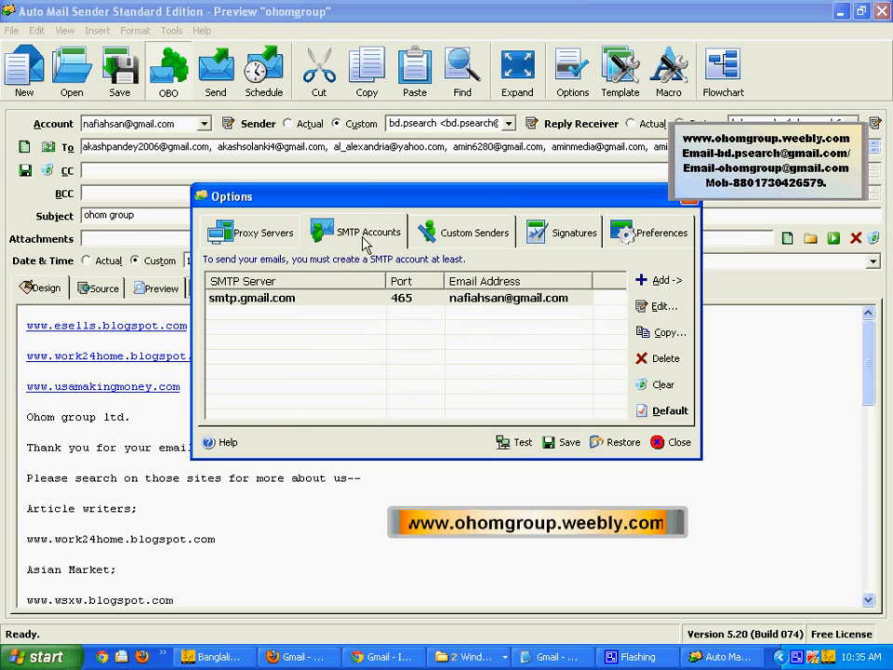
{"action": "left_click", "coordinate": [335, 300]}
{"action": "left_click", "coordinate": [520, 444]}
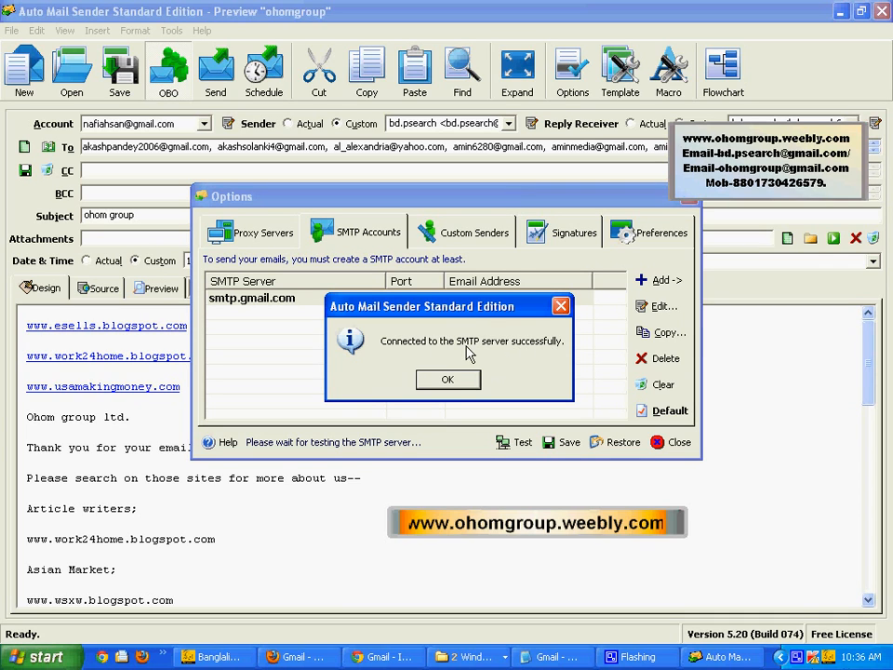
{"action": "left_click", "coordinate": [561, 306]}
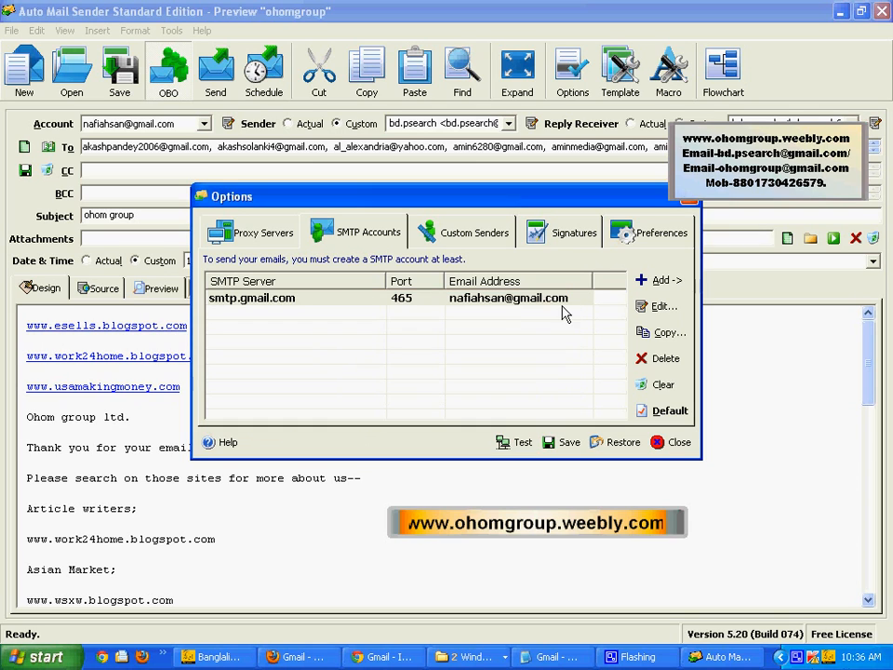
{"action": "left_click", "coordinate": [674, 443]}
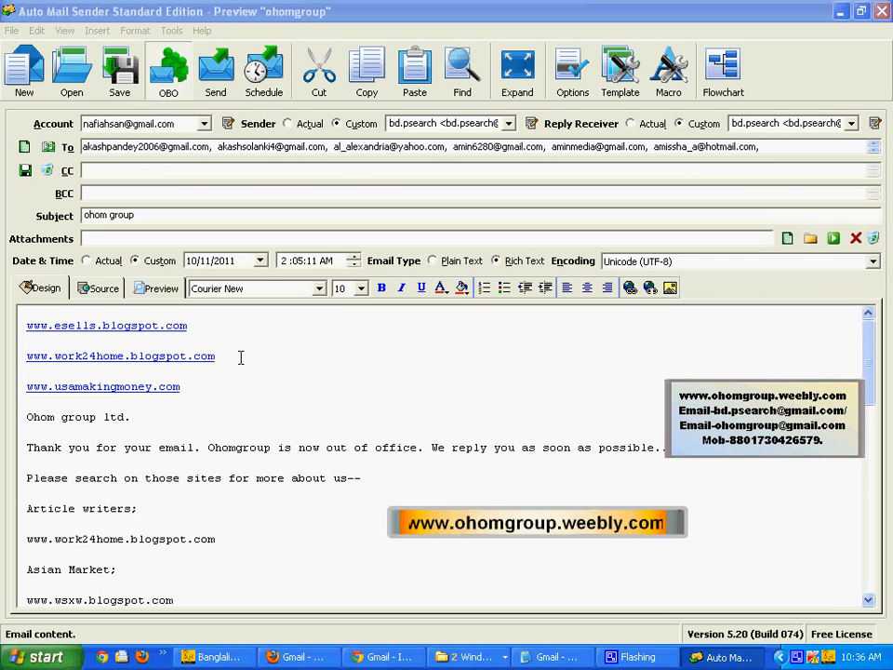
- Remove the blank line at the very end of the email body
{"action": "scroll", "coordinate": [144, 475], "scroll_direction": "down", "scroll_amount": 15}
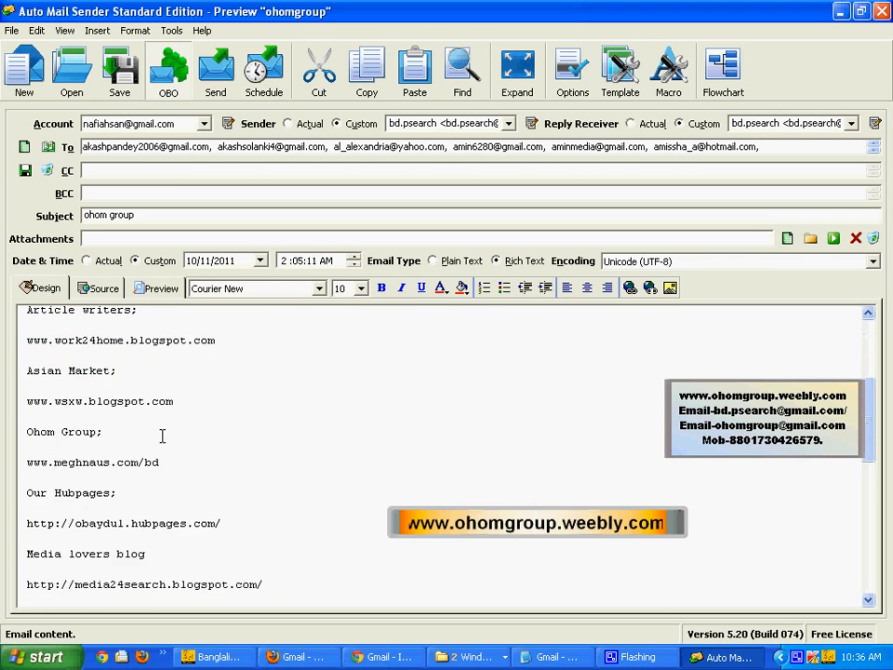
{"action": "scroll", "coordinate": [109, 420], "scroll_direction": "up", "scroll_amount": 15}
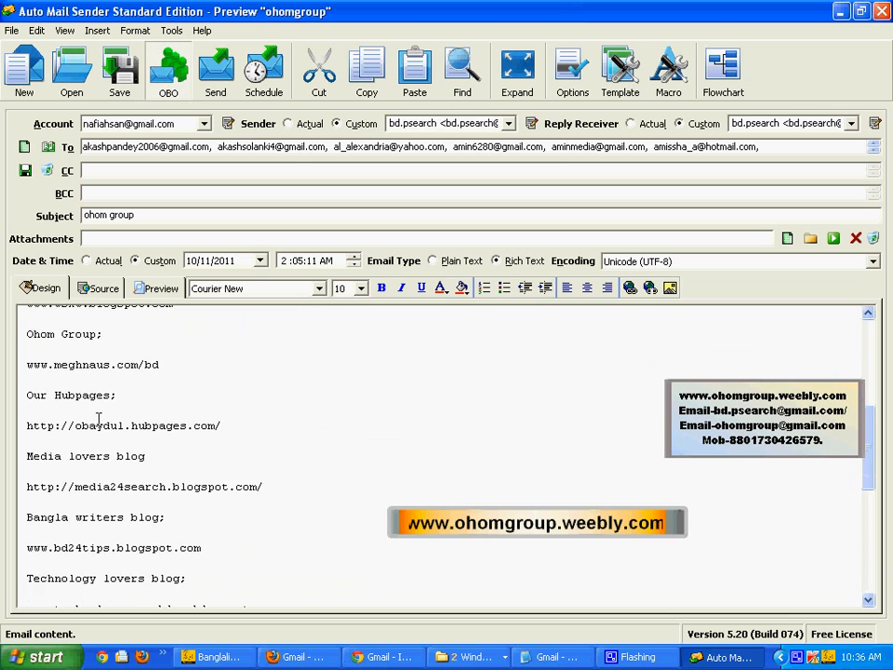
{"action": "scroll", "coordinate": [149, 423], "scroll_direction": "down", "scroll_amount": 1}
{"action": "scroll", "coordinate": [168, 423], "scroll_direction": "down", "scroll_amount": 10}
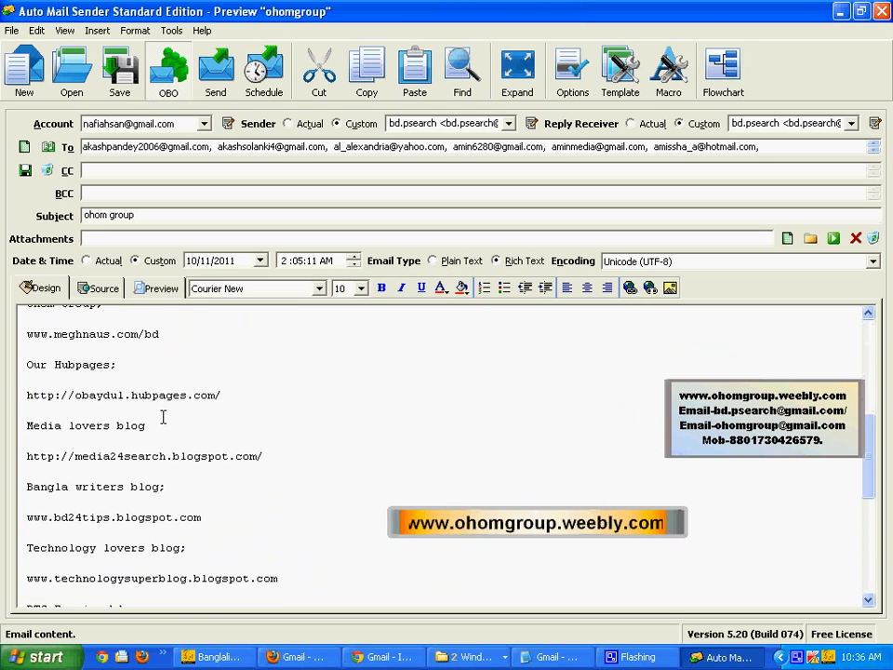
{"action": "scroll", "coordinate": [168, 465], "scroll_direction": "up", "scroll_amount": 10}
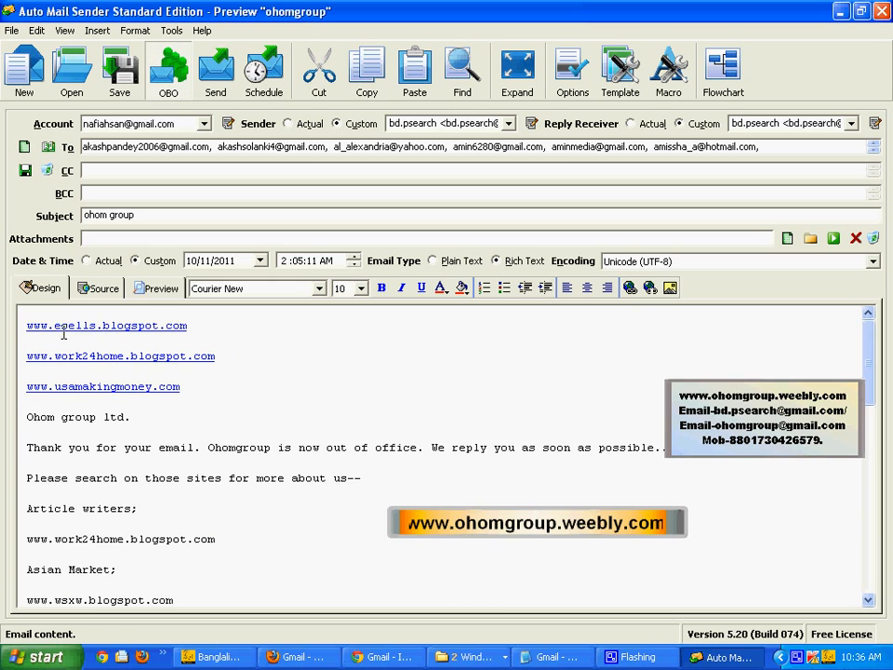
{"action": "scroll", "coordinate": [108, 429], "scroll_direction": "down", "scroll_amount": 3}
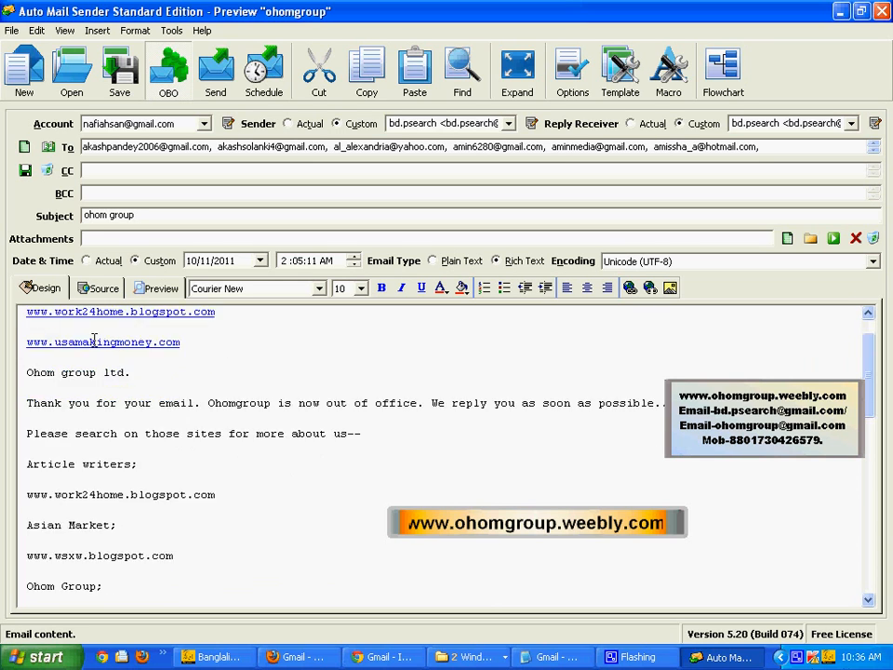
{"action": "scroll", "coordinate": [109, 430], "scroll_direction": "down", "scroll_amount": 6}
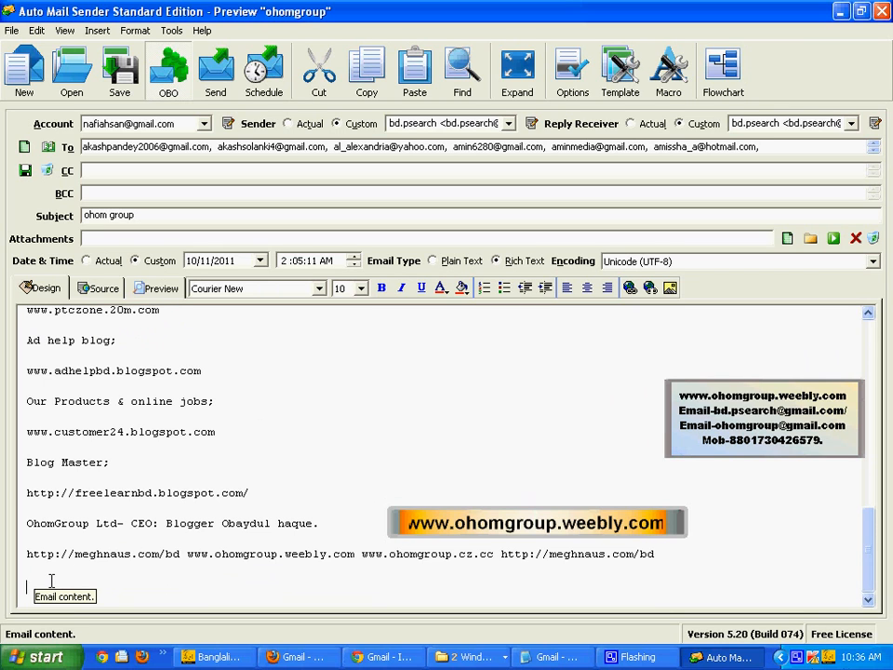
{"action": "key", "text": "BackSpace"}
{"action": "scroll", "coordinate": [62, 571], "scroll_direction": "up", "scroll_amount": 8}
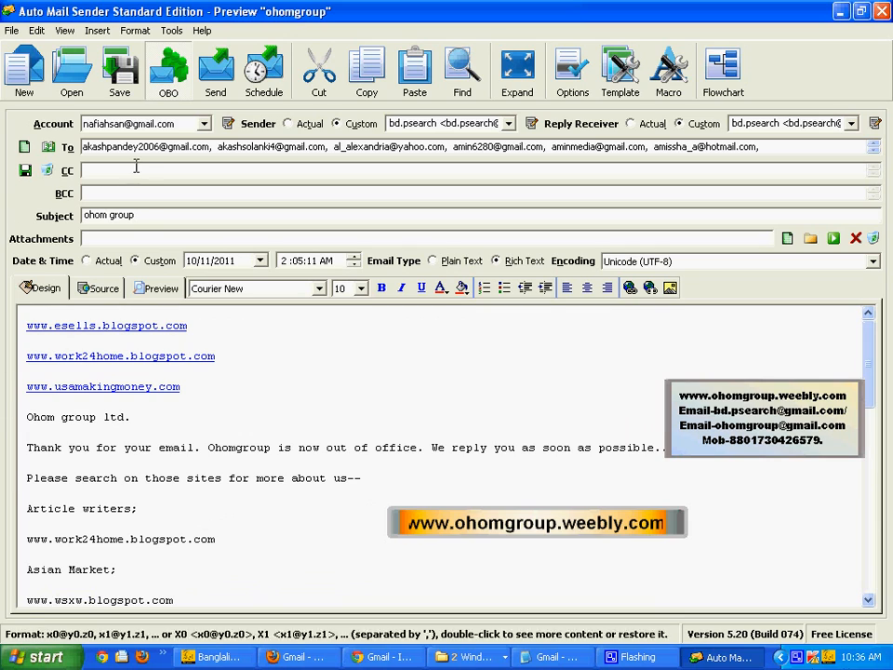
- Clear all existing recipient addresses from the To field, leaving the subject as "ohom group"
{"action": "left_click_drag", "start_coordinate": [140, 215], "coordinate": [81, 215]}
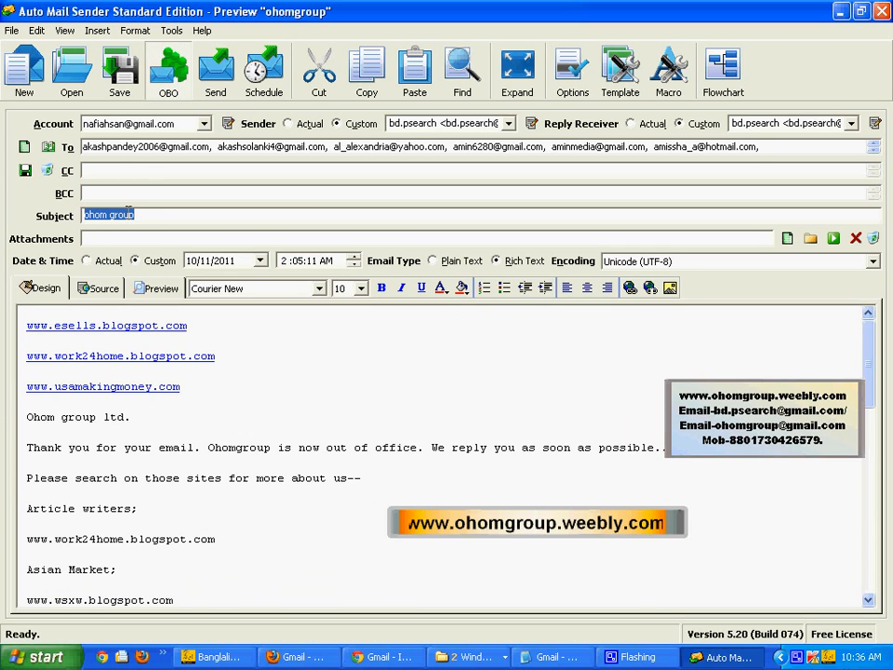
{"action": "left_click", "coordinate": [131, 215]}
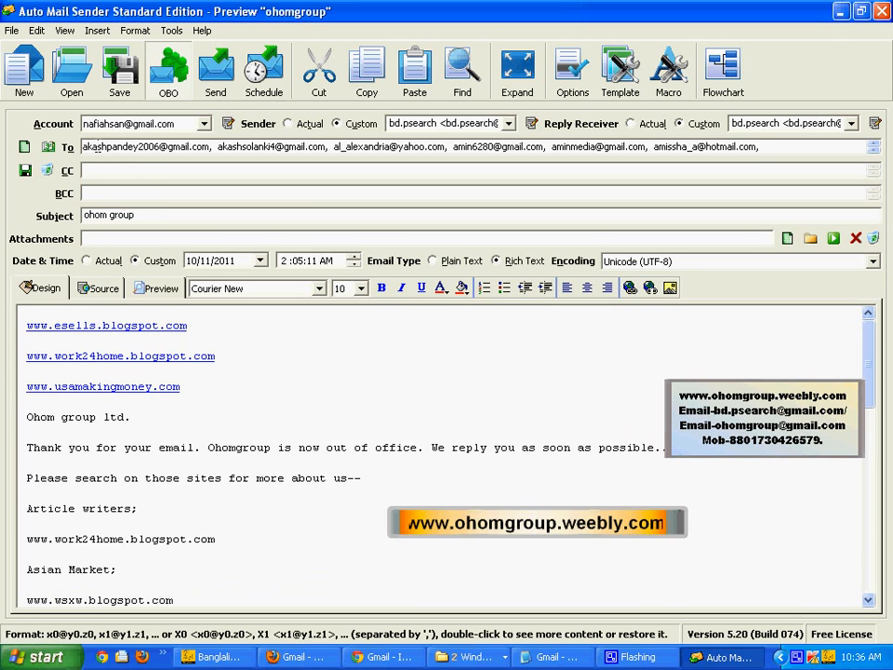
{"action": "double_click", "coordinate": [118, 149]}
{"action": "key", "text": "BackSpace"}
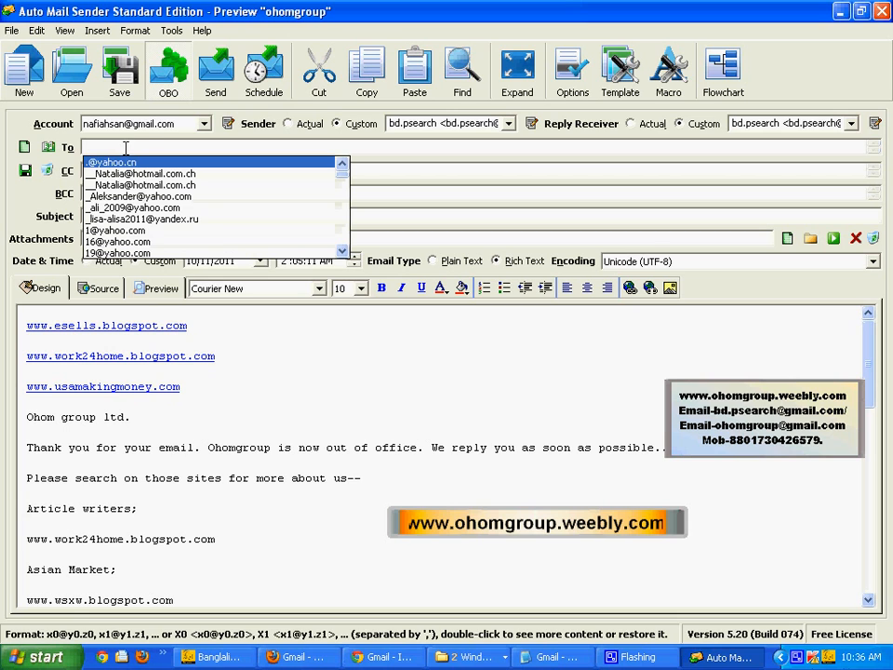
- Switch to the Gmail draft in Firefox and copy the first block of email addresses from its message body
{"action": "left_click", "coordinate": [295, 655]}
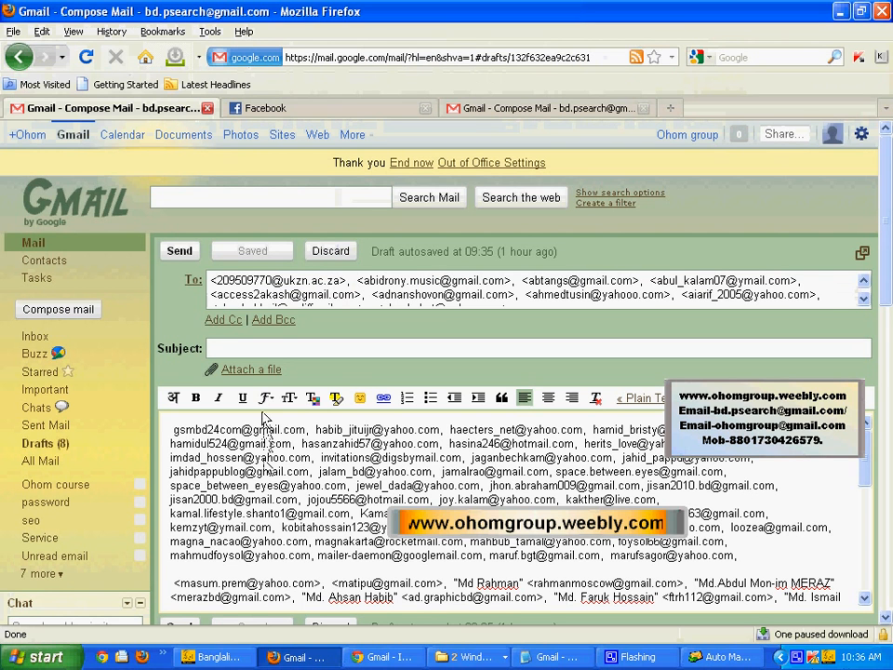
{"action": "left_click_drag", "start_coordinate": [741, 561], "coordinate": [130, 327]}
{"action": "right_click", "coordinate": [238, 434]}
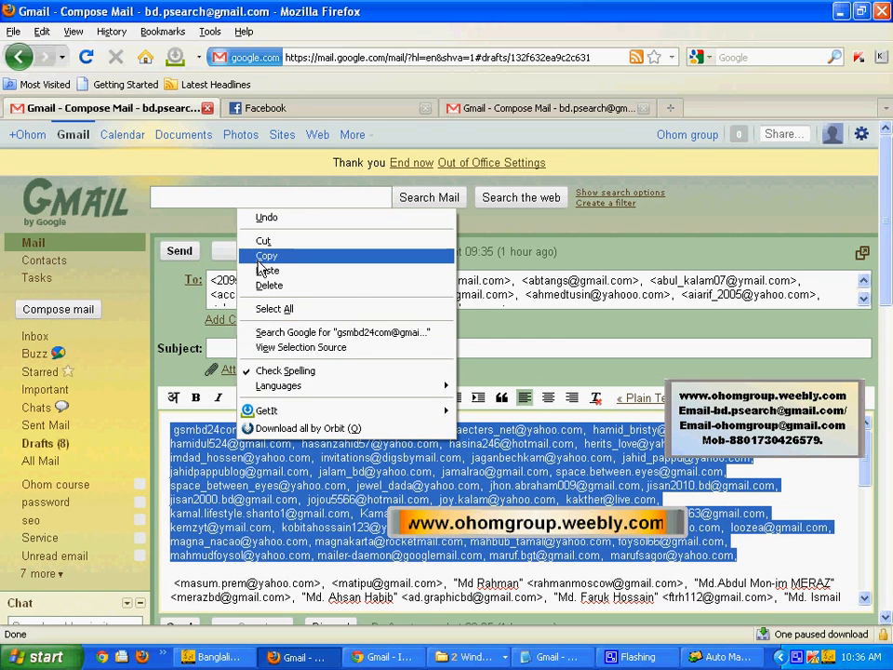
{"action": "left_click", "coordinate": [265, 255]}
{"action": "left_click", "coordinate": [253, 463]}
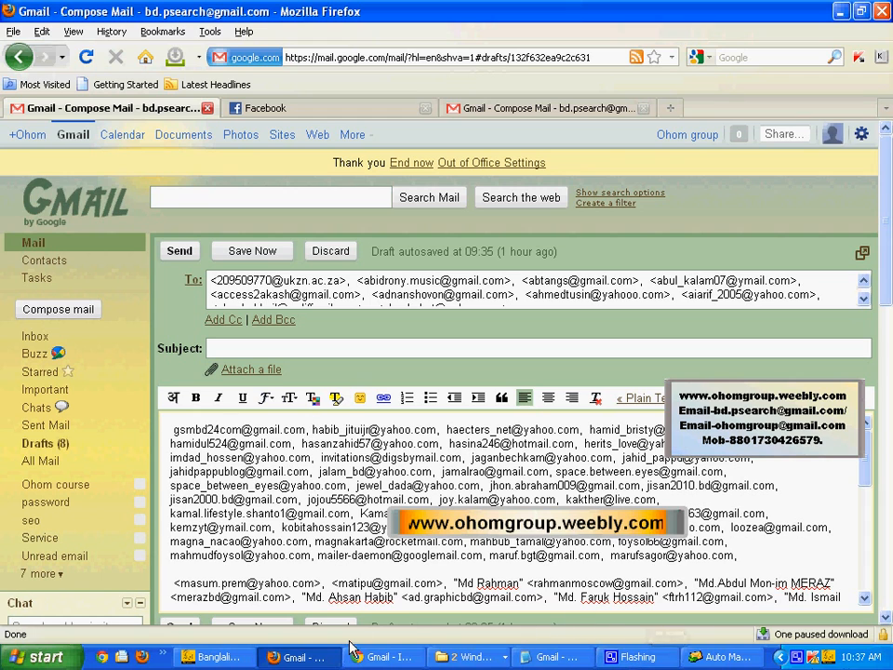
- Switch back to Auto Mail Sender and paste the copied addresses into the To field
{"action": "left_click", "coordinate": [716, 657]}
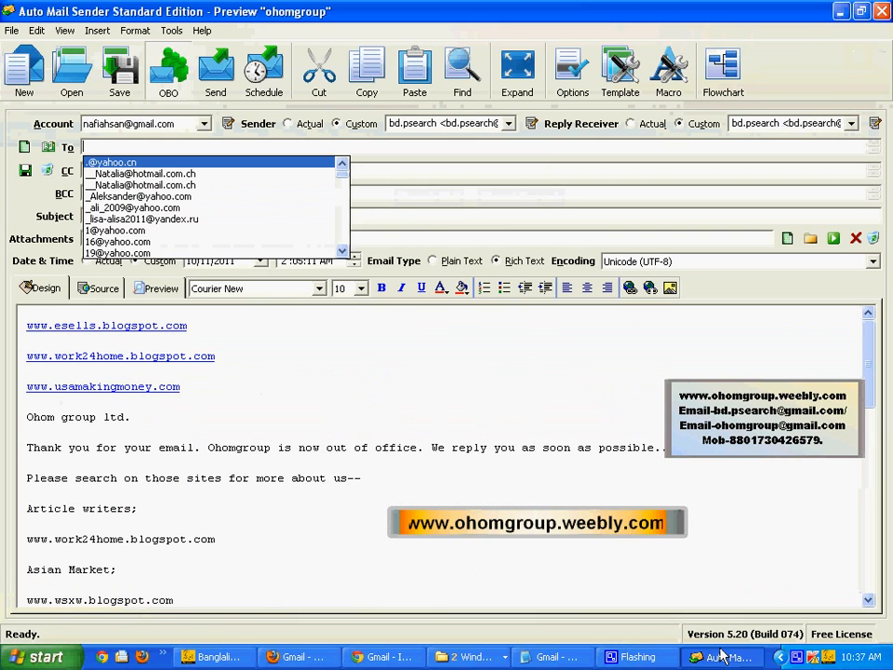
{"action": "right_click", "coordinate": [93, 147]}
{"action": "left_click", "coordinate": [115, 209]}
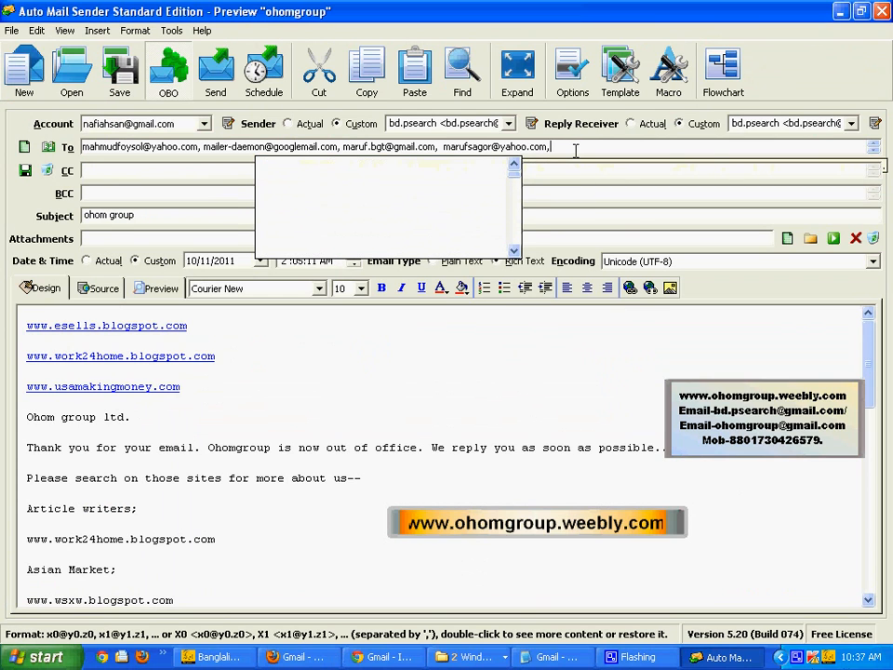
- Examine the pasted addresses in the To field, moving through the recipient list and back to its end
{"action": "left_click", "coordinate": [87, 146]}
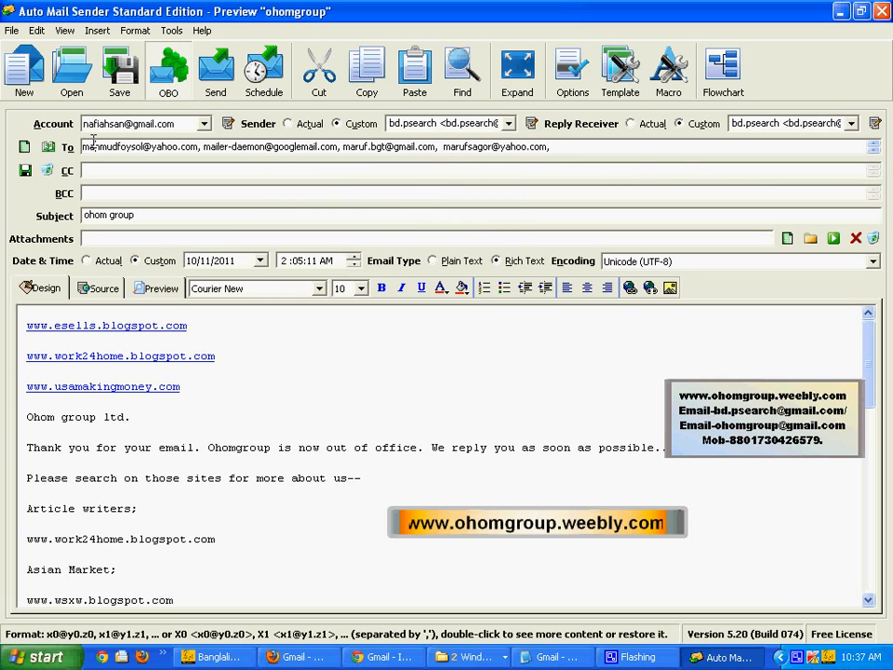
{"action": "key", "text": "End"}
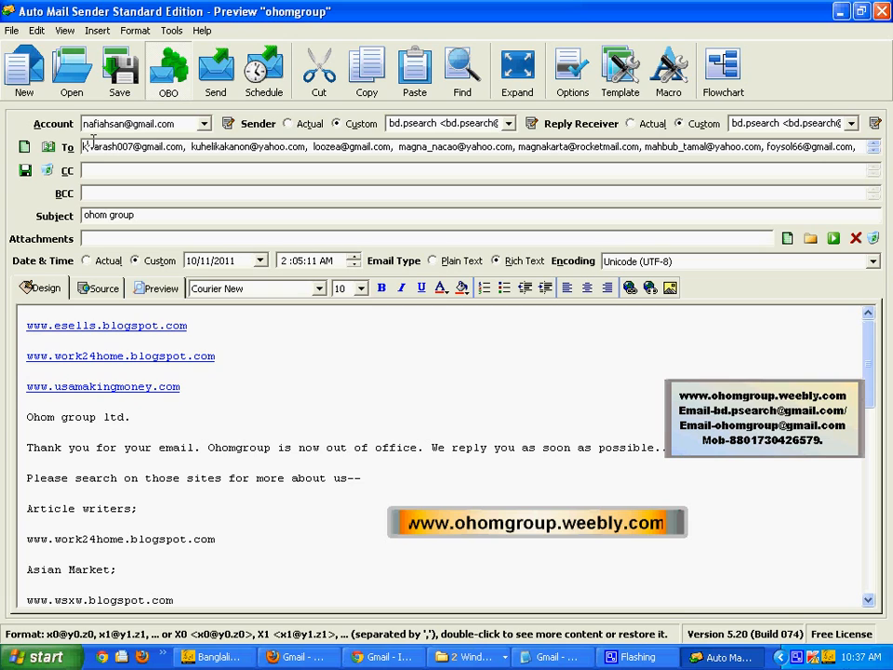
{"action": "key", "text": "Left"}
{"action": "key", "text": "Left"}
{"action": "key", "text": "Left"}
{"action": "key", "text": "Left"}
{"action": "key", "text": "Left"}
{"action": "key", "text": "Left"}
{"action": "key", "text": "Left"}
{"action": "key", "text": "Left"}
{"action": "key", "text": "Left"}
{"action": "key", "text": "Left"}
{"action": "key", "text": "Left"}
{"action": "key", "text": "Right"}
{"action": "key", "text": "Right"}
{"action": "key", "text": "Right"}
{"action": "key", "text": "Right"}
{"action": "key", "text": "Right"}
{"action": "key", "text": "Right"}
{"action": "key", "text": "Right"}
{"action": "key", "text": "Right"}
{"action": "key", "text": "Right"}
{"action": "key", "text": "Right"}
{"action": "key", "text": "Right"}
{"action": "key", "text": "Right"}
{"action": "key", "text": "Right"}
{"action": "key", "text": "Right"}
{"action": "key", "text": "Right"}
{"action": "key", "text": "Right"}
{"action": "key", "text": "Right"}
{"action": "key", "text": "Right"}
{"action": "key", "text": "Right"}
{"action": "key", "text": "Right"}
{"action": "key", "text": "Right"}
{"action": "key", "text": "Right"}
{"action": "key", "text": "Right"}
{"action": "key", "text": "Right"}
{"action": "key", "text": "Right"}
{"action": "key", "text": "Right"}
{"action": "key", "text": "Right"}
{"action": "key", "text": "Right"}
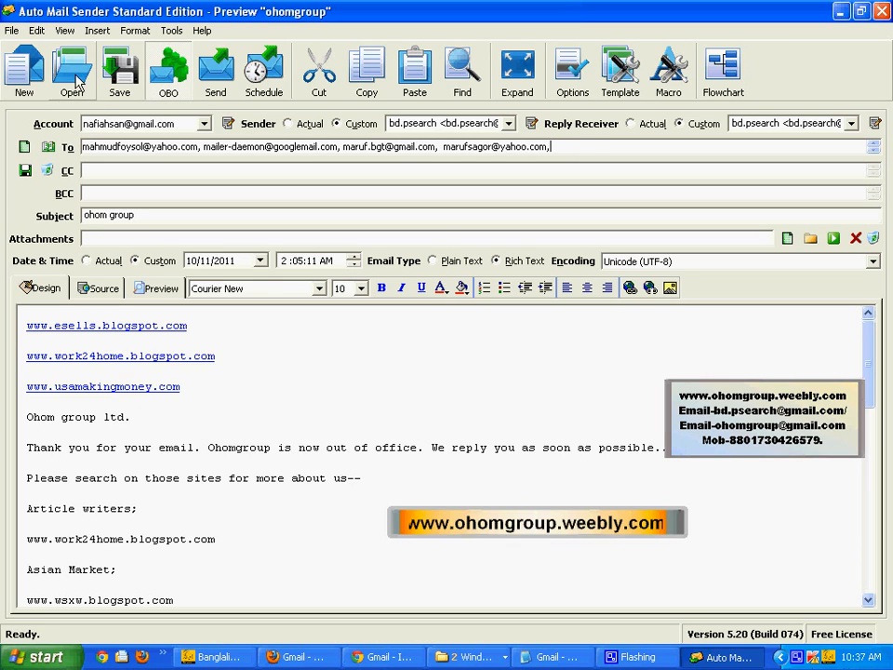
- Check that the One by One sending mode is enabled and send the message to all recipients
{"action": "left_click", "coordinate": [11, 31]}
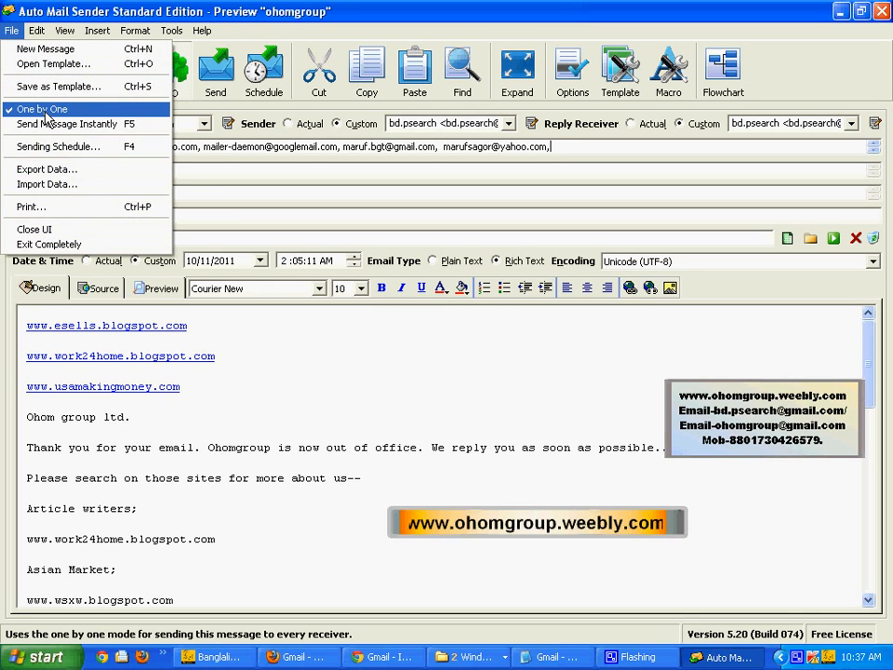
{"action": "left_click", "coordinate": [215, 86]}
{"action": "left_click", "coordinate": [215, 85]}
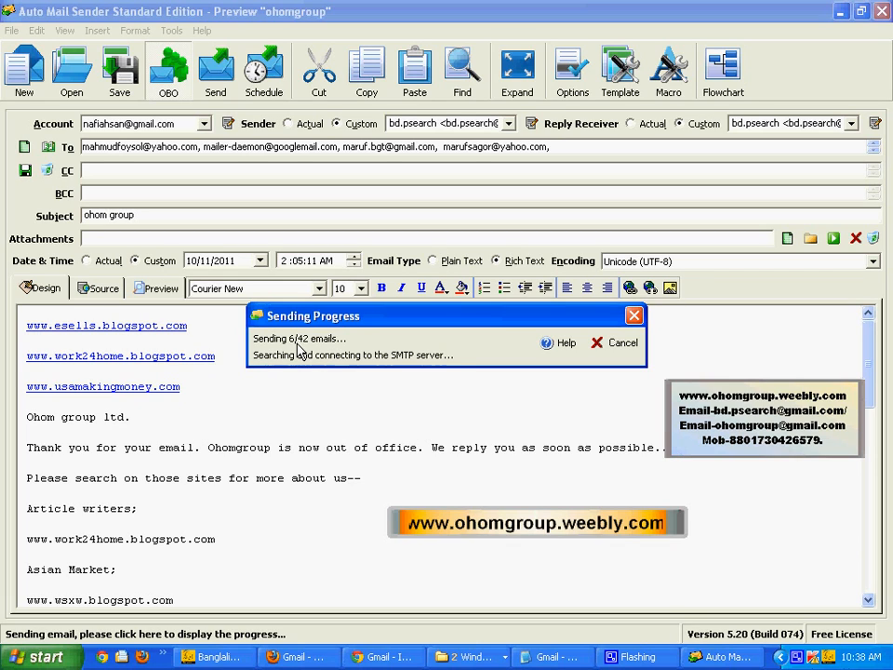
- Switch to the Gmail inbox in Chrome and look through the received messages
{"action": "left_click", "coordinate": [381, 657]}
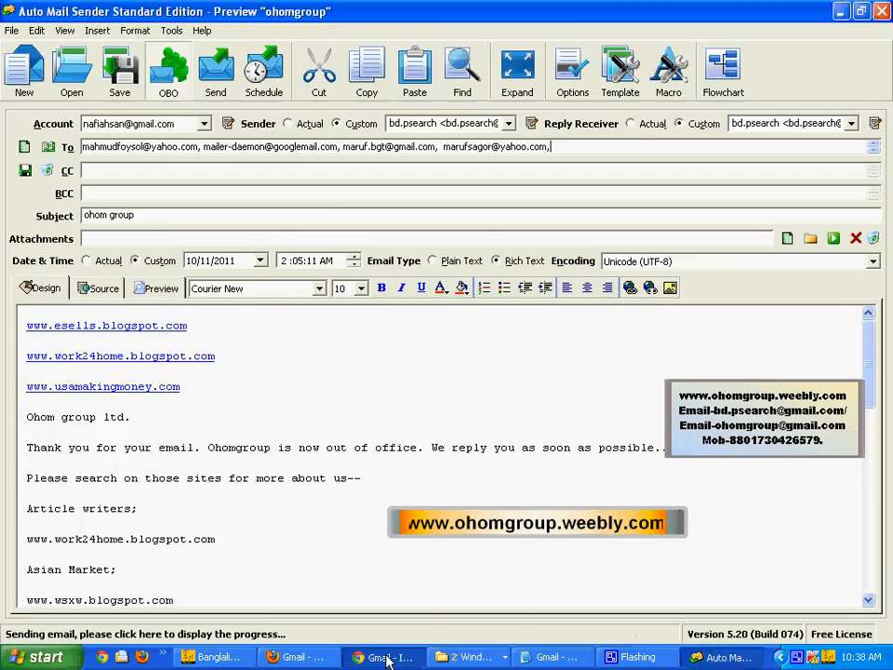
{"action": "scroll", "coordinate": [369, 375], "scroll_direction": "down", "scroll_amount": 5}
{"action": "scroll", "coordinate": [282, 343], "scroll_direction": "down", "scroll_amount": 4}
{"action": "scroll", "coordinate": [193, 223], "scroll_direction": "up", "scroll_amount": 10}
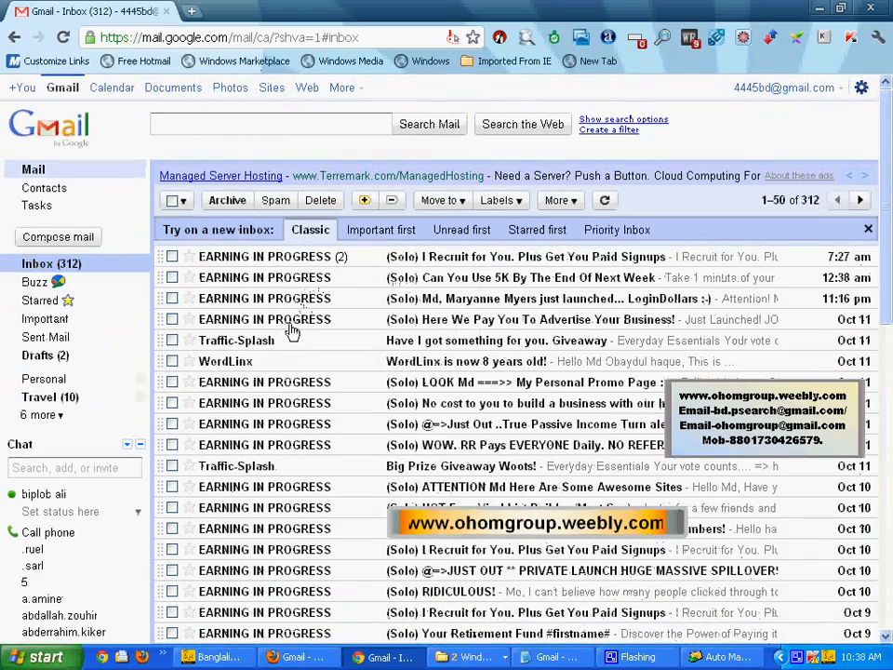
{"action": "mouse_move", "coordinate": [293, 323]}
{"action": "scroll", "coordinate": [359, 359], "scroll_direction": "down", "scroll_amount": 10}
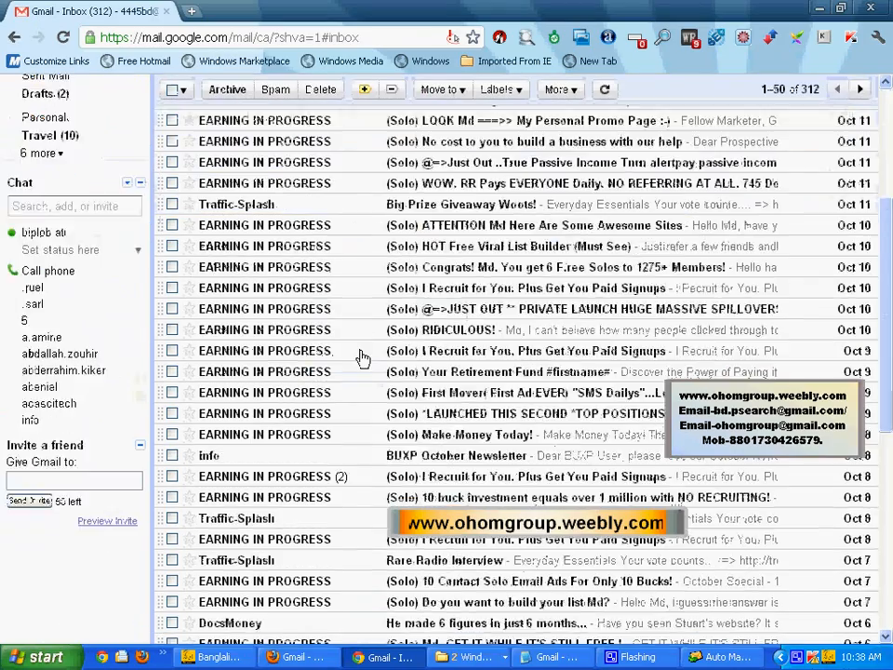